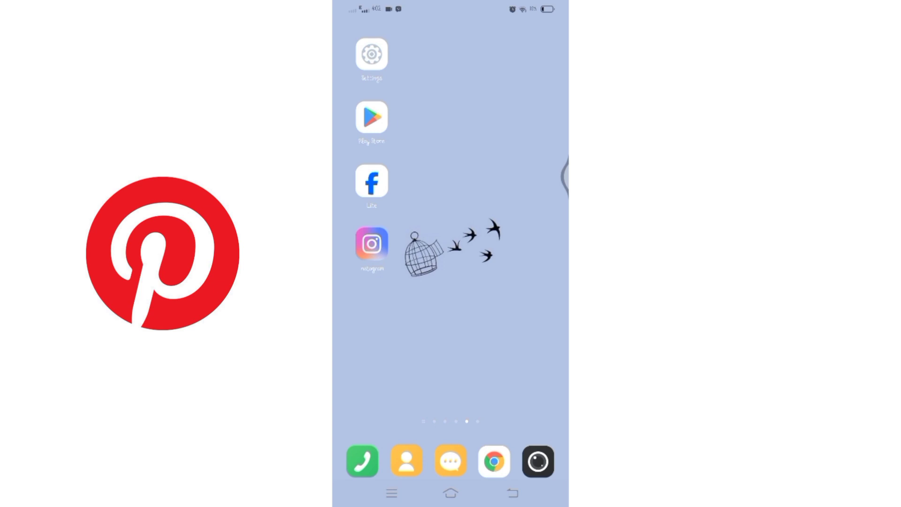
# Launch Pinterest from the home screen and use the unicorn emoji suggestion as the name.
pyautogui.moveTo(394, 331); pyautogui.dragTo(474, 338)
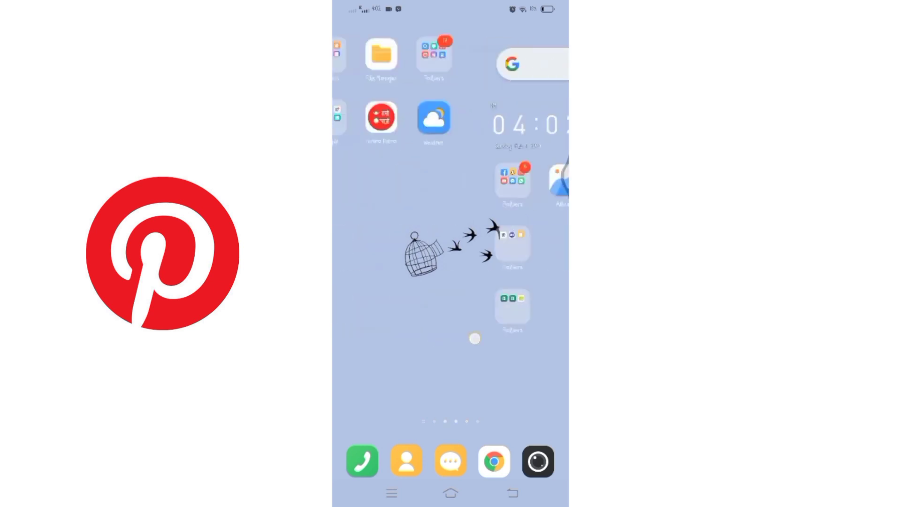
pyautogui.moveTo(432, 204); pyautogui.dragTo(503, 203)
pyautogui.click(375, 180)
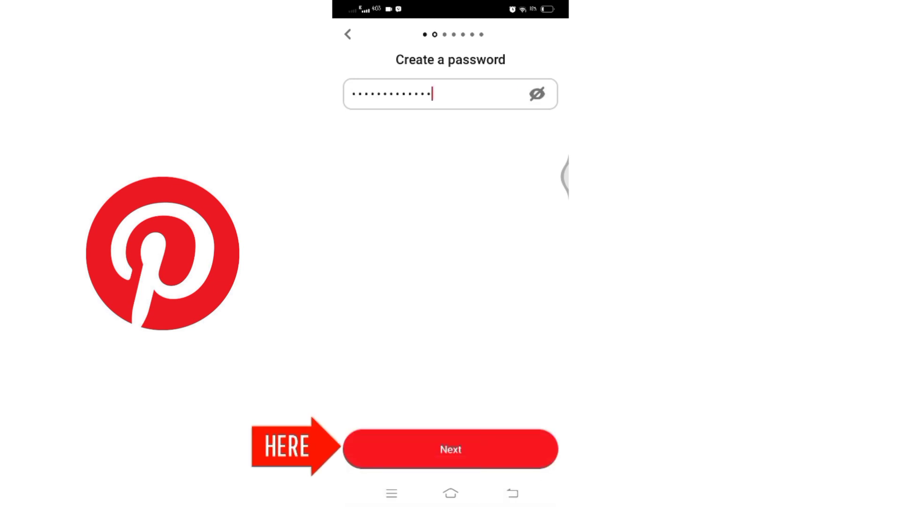
pyautogui.write('Unicorn')
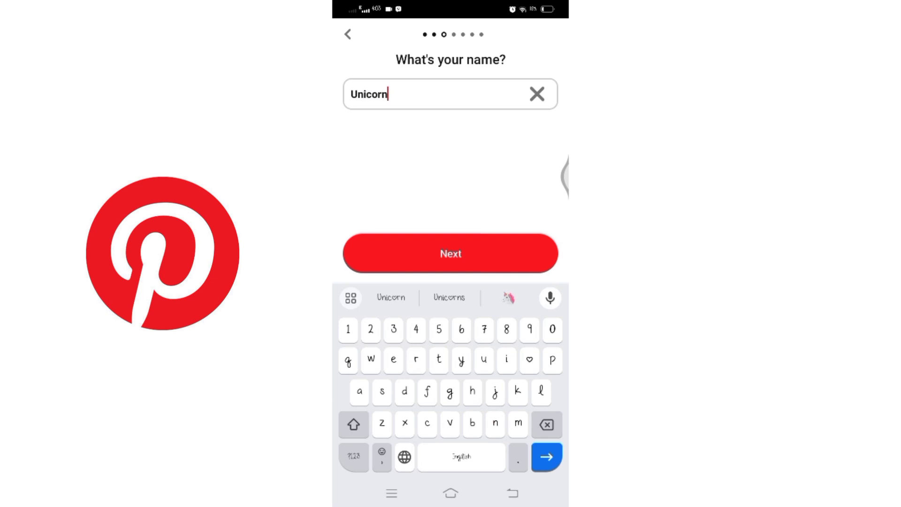
pyautogui.click(509, 298)
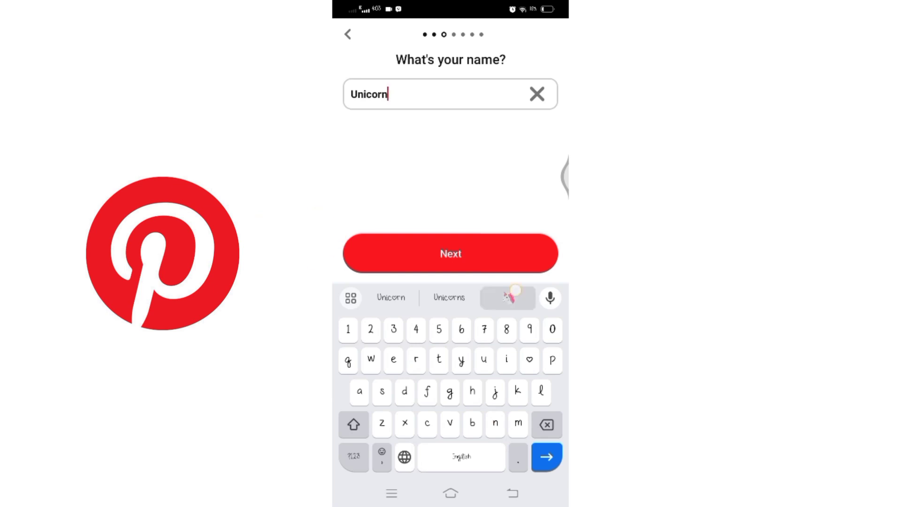
pyautogui.click(451, 254)
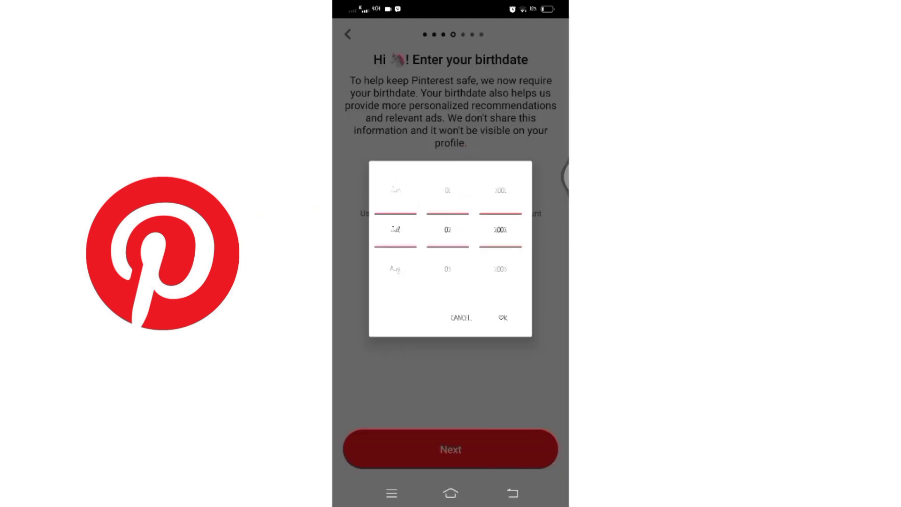
# Set the birthdate to Aug 9, 2002 and submit it.
pyautogui.moveTo(396, 260); pyautogui.dragTo(413, 201)
pyautogui.moveTo(448, 239); pyautogui.dragTo(471, 161)
pyautogui.click(504, 317)
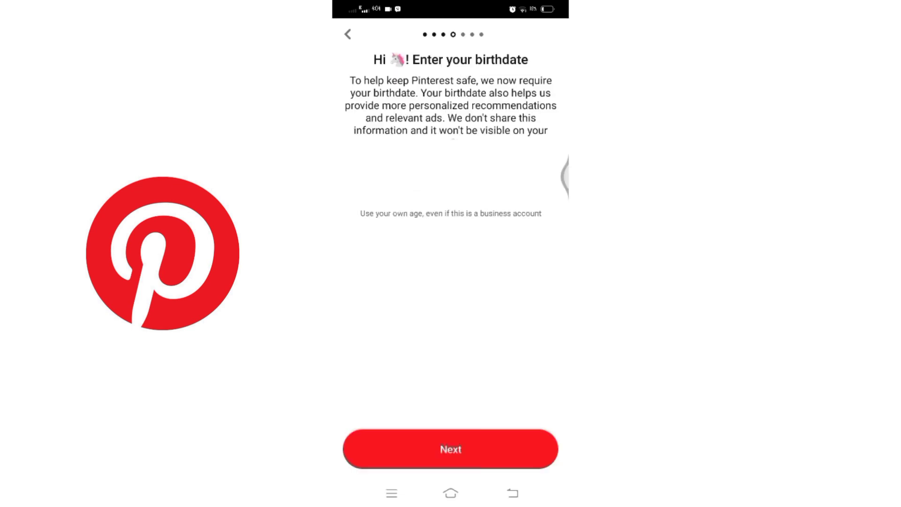
pyautogui.click(451, 449)
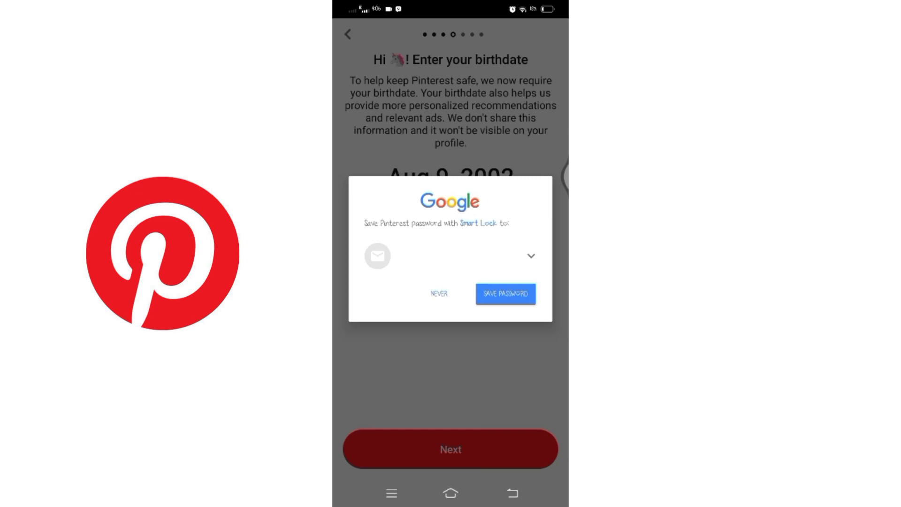
# Decline saving the password, choose Female, and accept Nepal as the country.
pyautogui.click(506, 294)
pyautogui.click(452, 136)
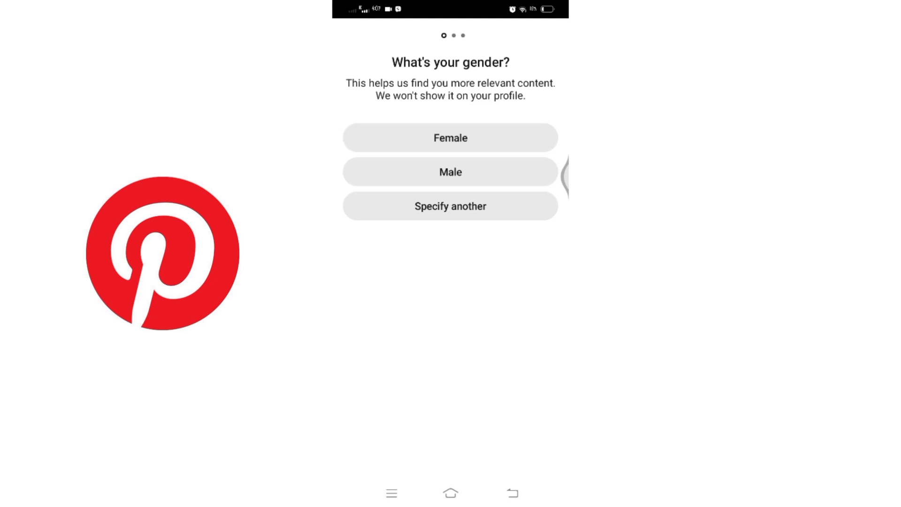
pyautogui.click(474, 446)
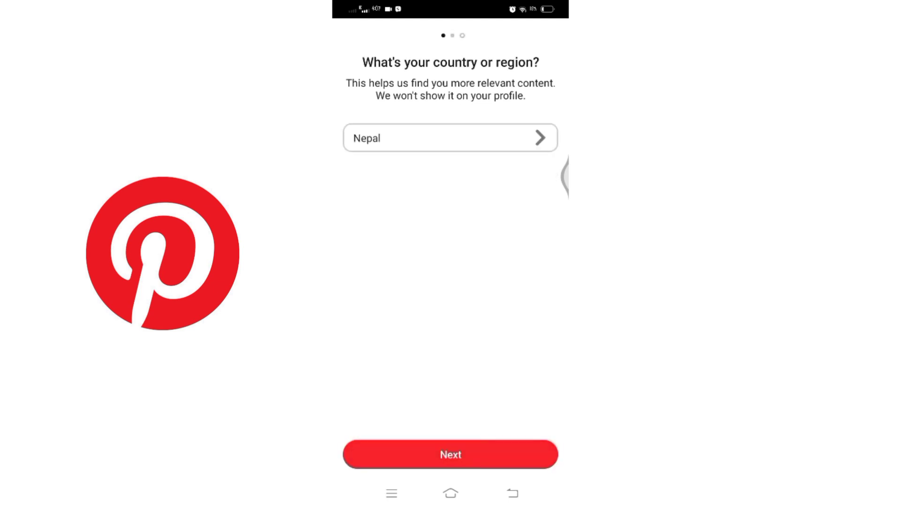
# Select three interest topics and complete sign-up.
pyautogui.click(450, 150)
pyautogui.scroll(-3, 450, 268)
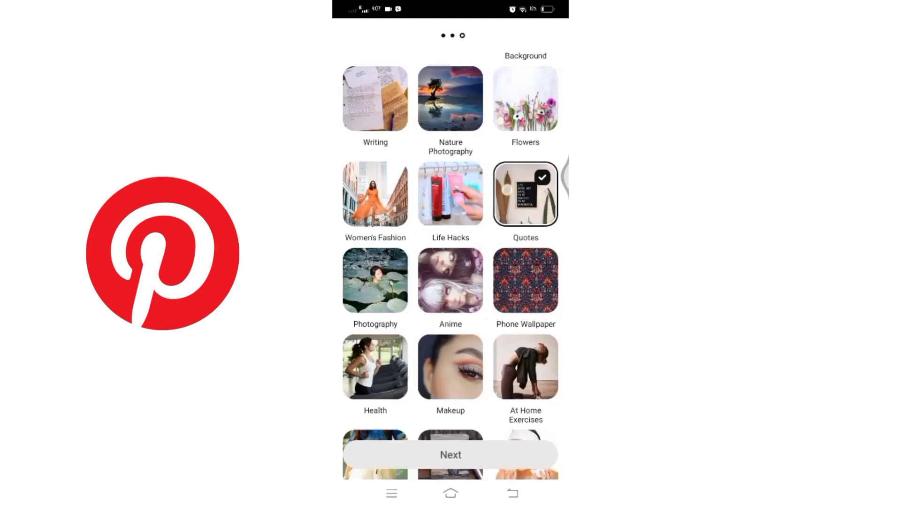
pyautogui.click(451, 101)
pyautogui.scroll(-2, 451, 268)
pyautogui.scroll(-5, 495, 236)
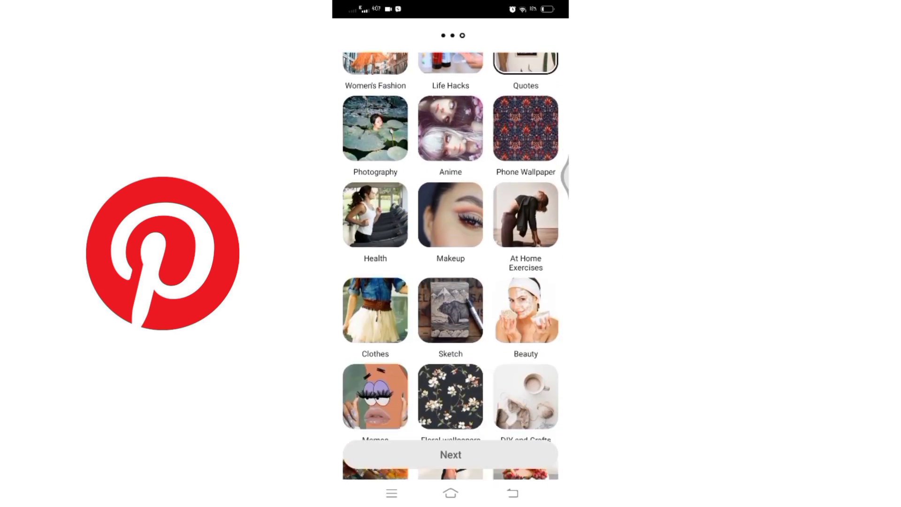
pyautogui.click(451, 187)
pyautogui.scroll(-1, 477, 453)
pyautogui.click(451, 455)
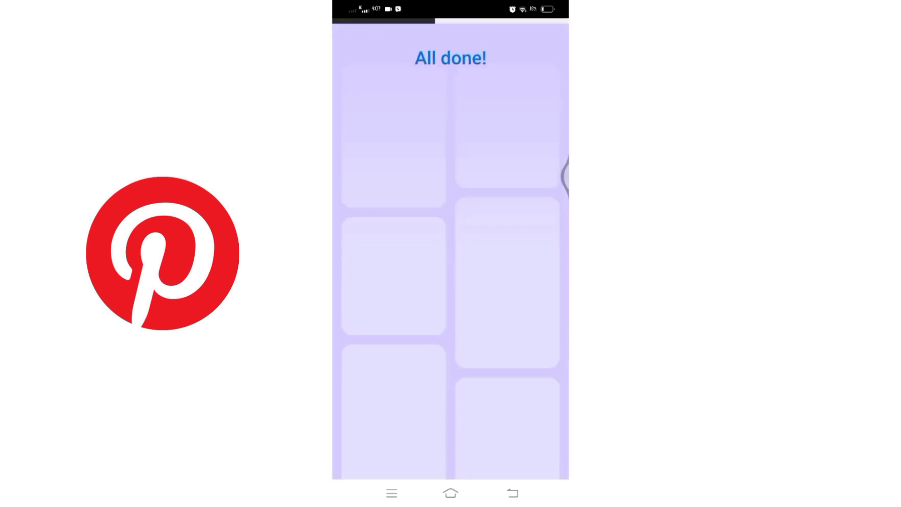